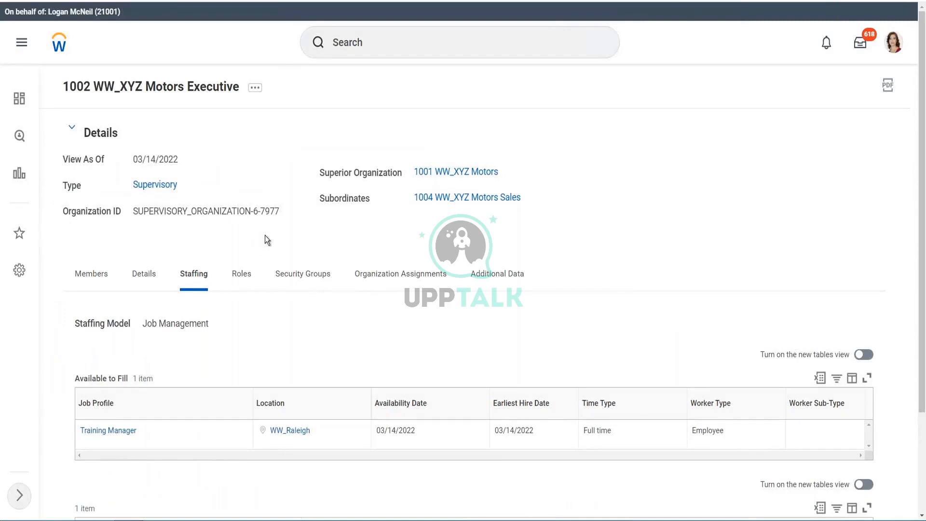
# Review the staffing details of 1002 WW_XYZ Motors Executive and preview its Hiring Restrictions business process.
pyautogui.scroll(-1, 334, 241)
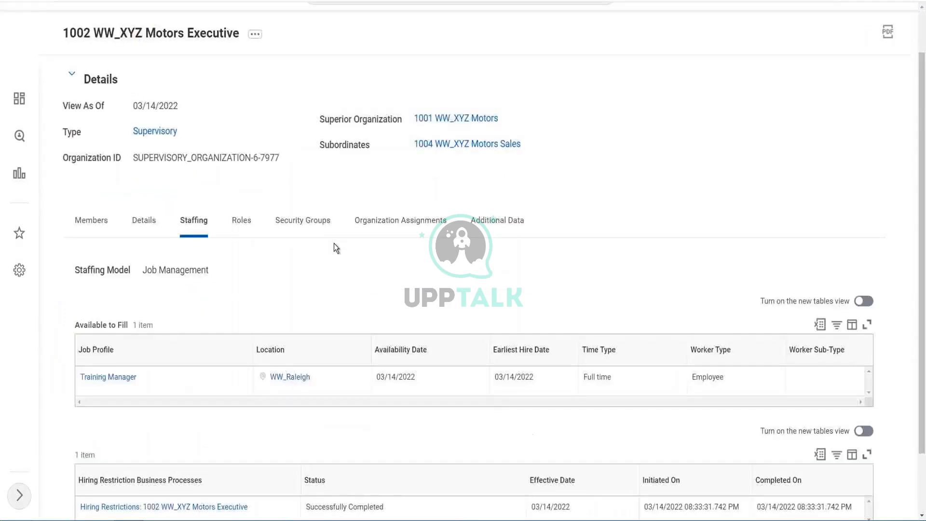
pyautogui.scroll(-1, 334, 243)
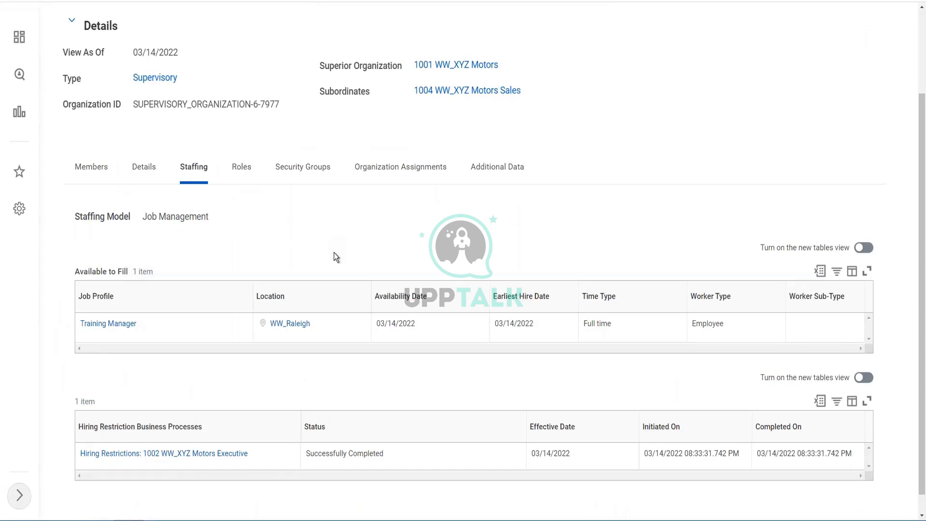
pyautogui.scroll(-1, 334, 253)
pyautogui.moveTo(249, 436)
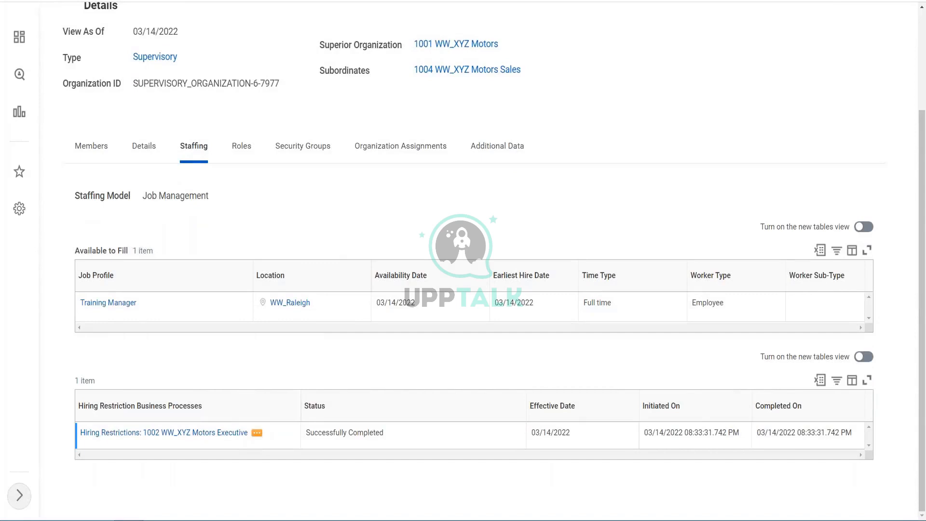
pyautogui.click(257, 436)
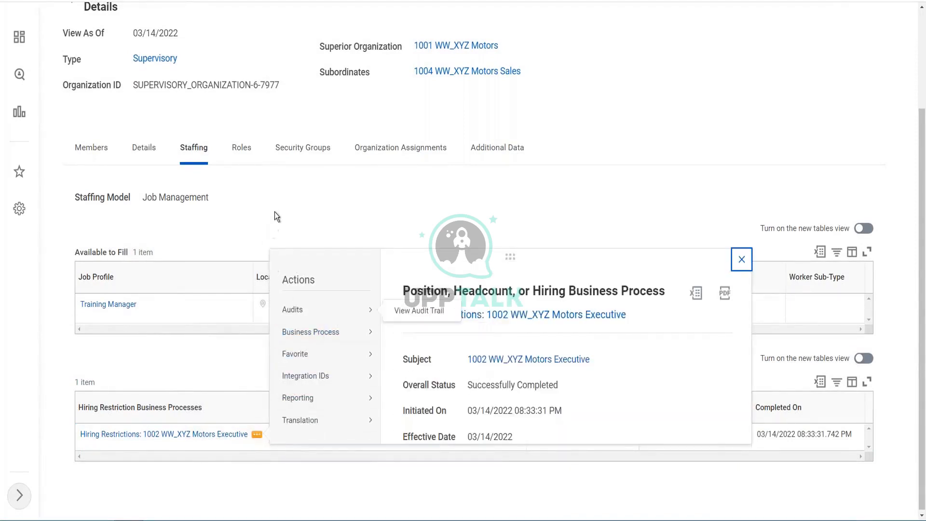
pyautogui.click(284, 201)
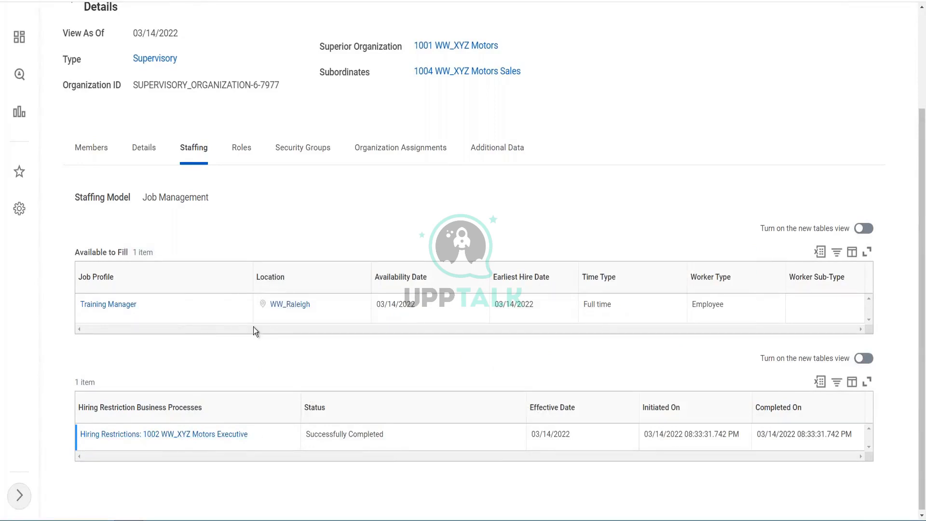
# Open the subordinate organization 1004 WW_XYZ Motors Sales and view its staffing model and positions available to fill.
pyautogui.click(492, 76)
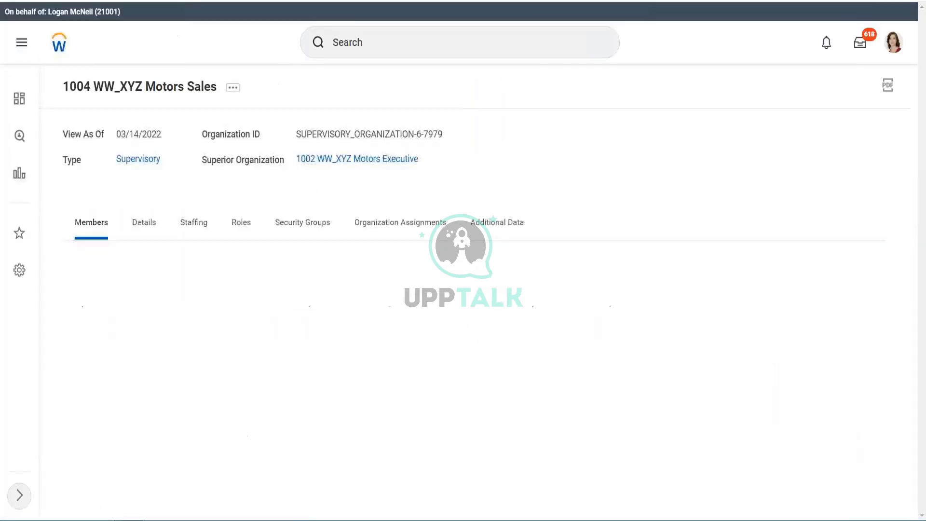
pyautogui.click(193, 227)
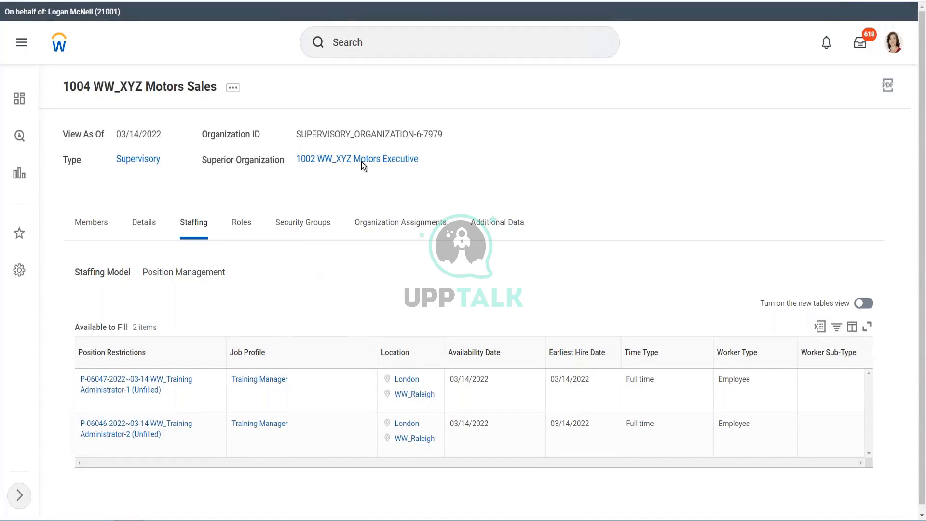
# Return to 1002 WW_XYZ Motors Executive, show its staffing and details, and open its superior organization 1001 WW_XYZ Motors.
pyautogui.moveTo(362, 159)
pyautogui.click(362, 159)
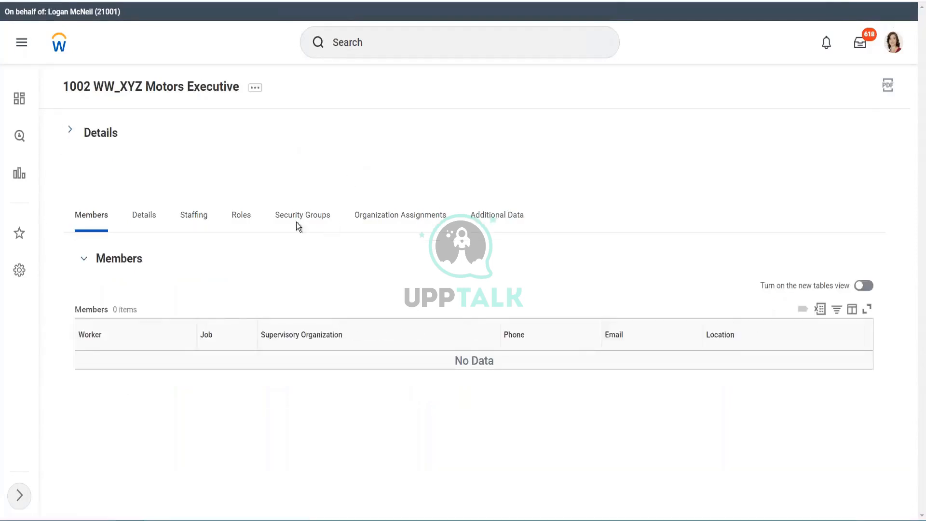
pyautogui.click(201, 221)
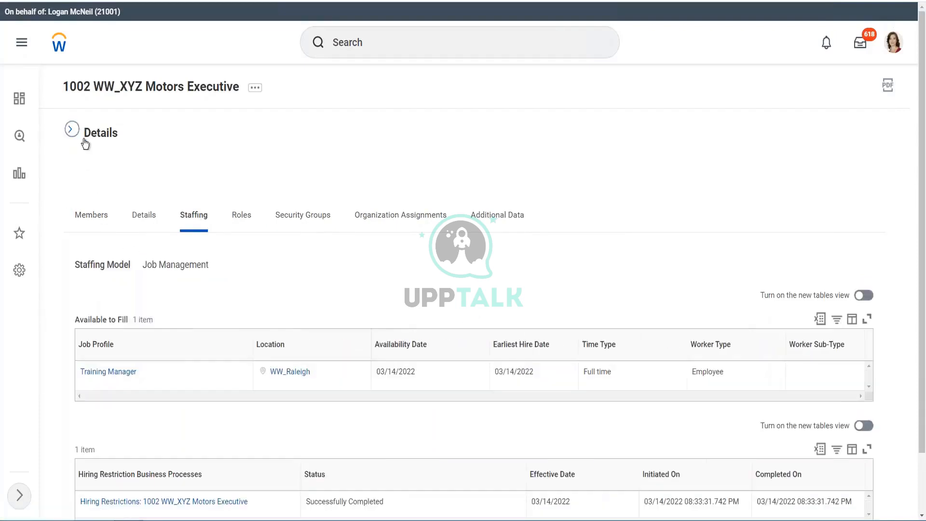
pyautogui.click(84, 139)
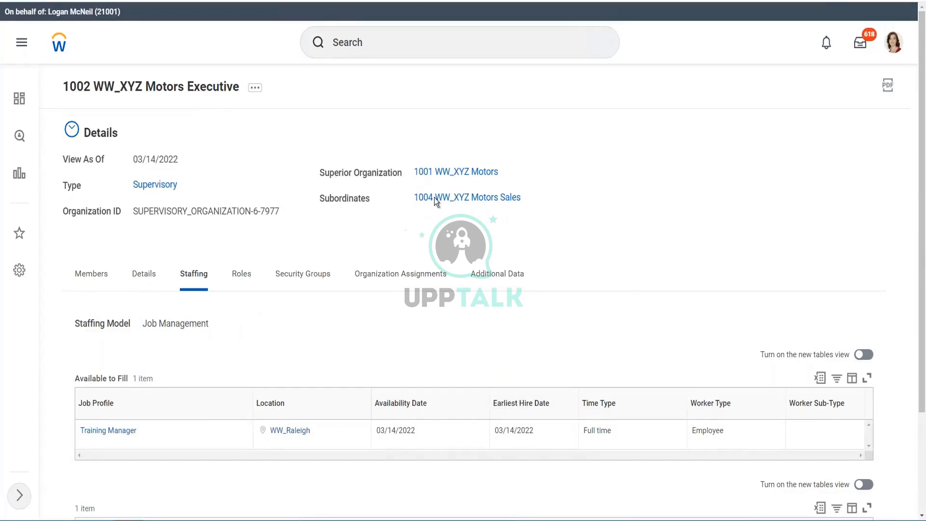
pyautogui.click(465, 173)
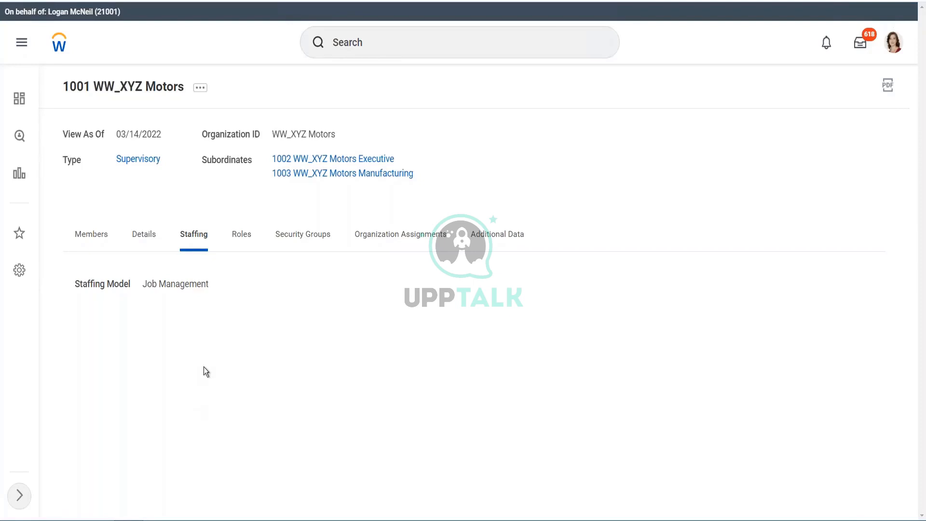
# Change the staffing model of 1001 WW_XYZ Motors to Position Management Enabled.
pyautogui.click(201, 92)
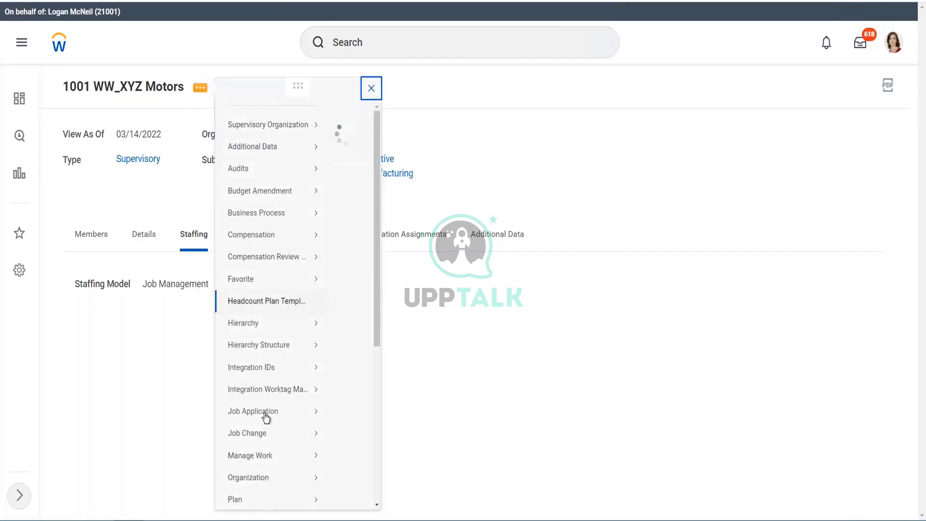
pyautogui.moveTo(273, 413)
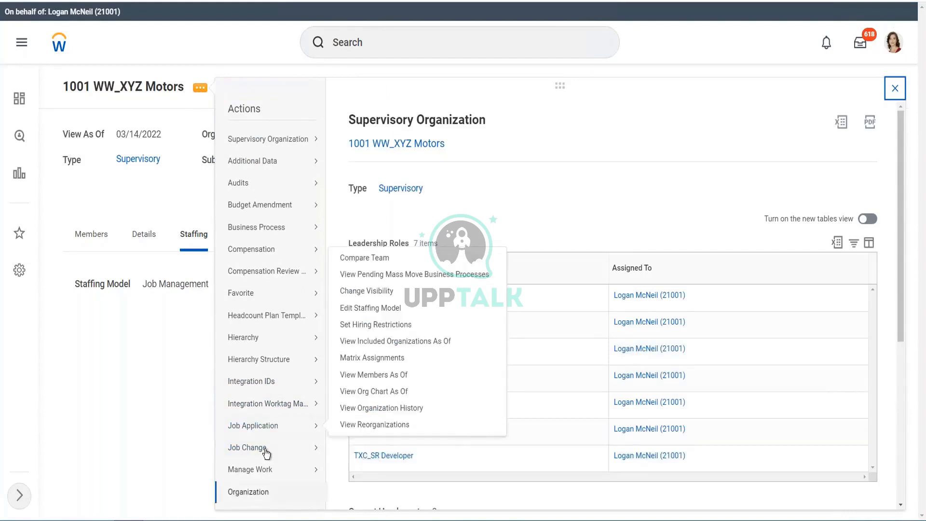
pyautogui.scroll(-2, 265, 452)
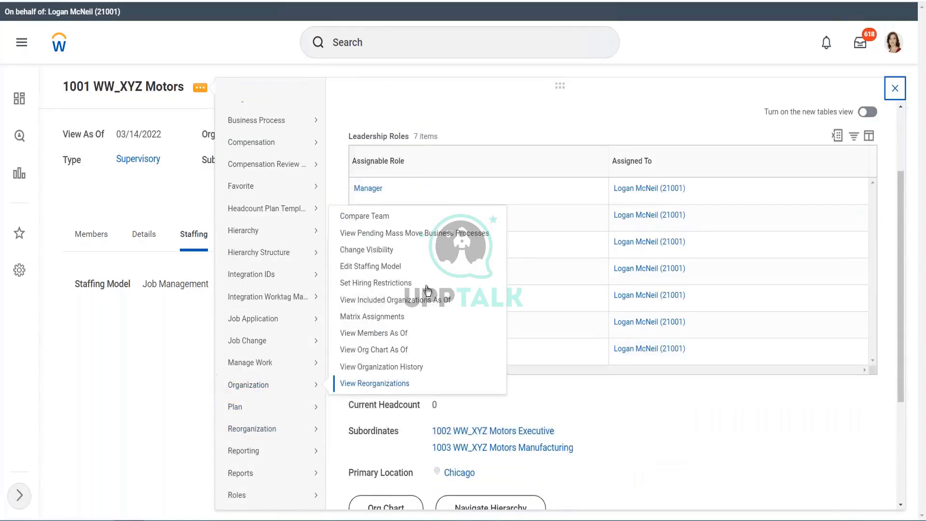
pyautogui.click(371, 269)
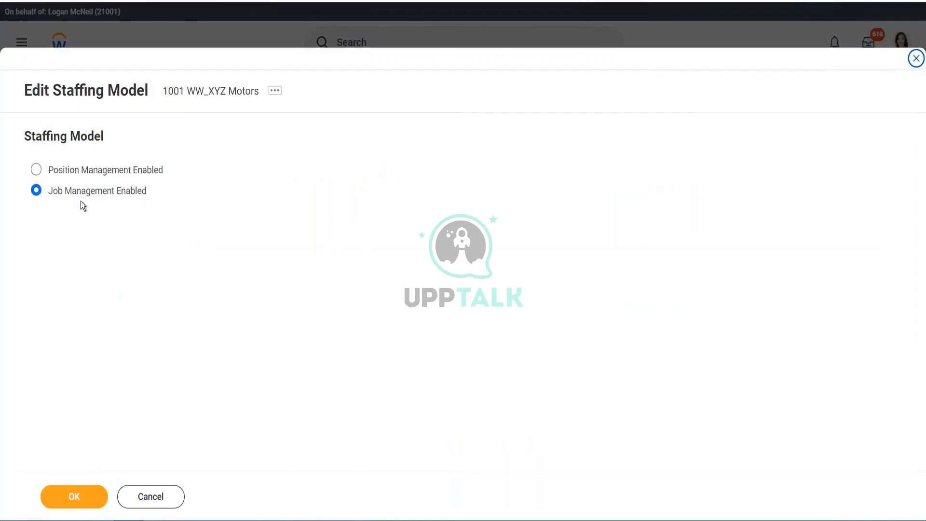
pyautogui.click(85, 170)
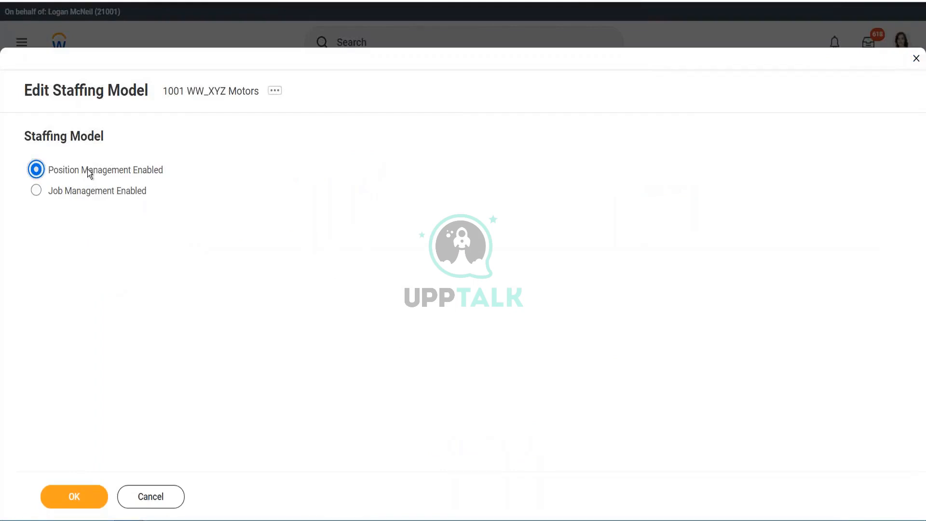
pyautogui.click(75, 191)
pyautogui.click(75, 174)
pyautogui.click(80, 190)
pyautogui.click(90, 173)
pyautogui.click(83, 192)
pyautogui.click(83, 173)
pyautogui.click(81, 192)
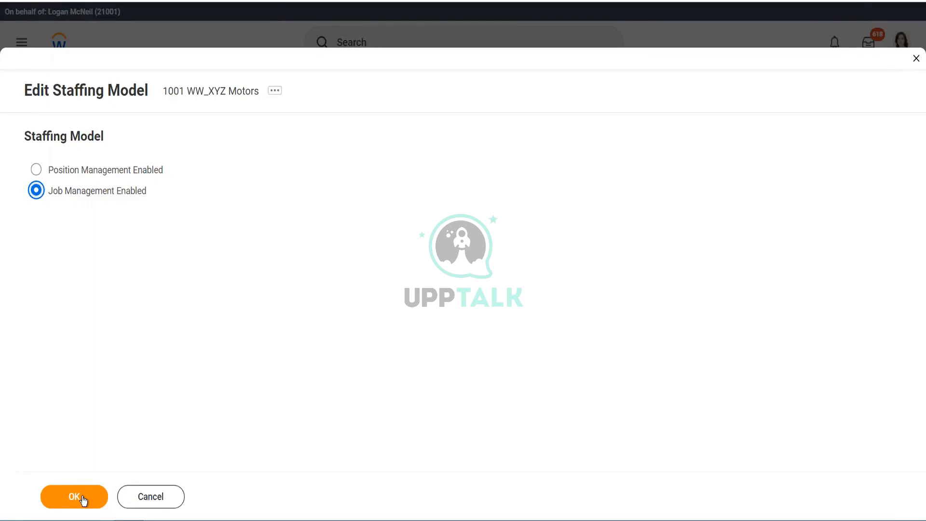
pyautogui.click(78, 176)
pyautogui.click(94, 496)
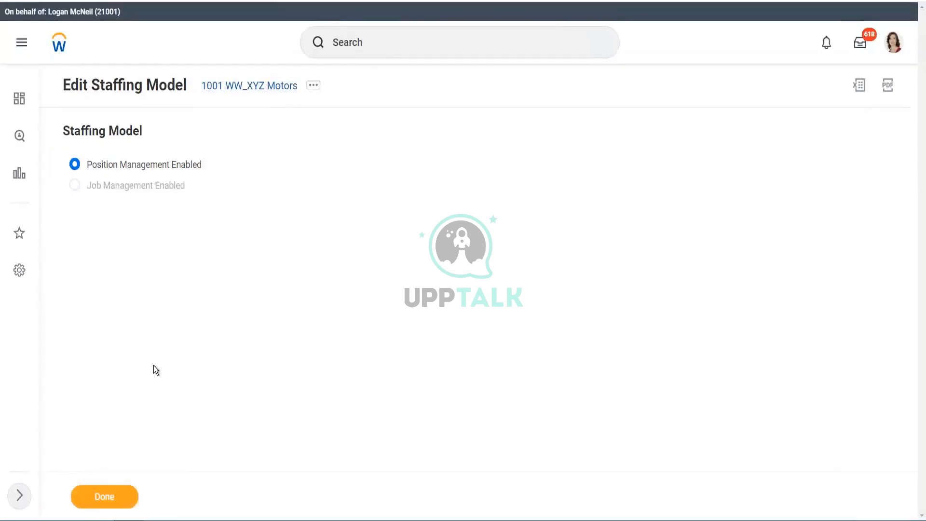
pyautogui.click(129, 499)
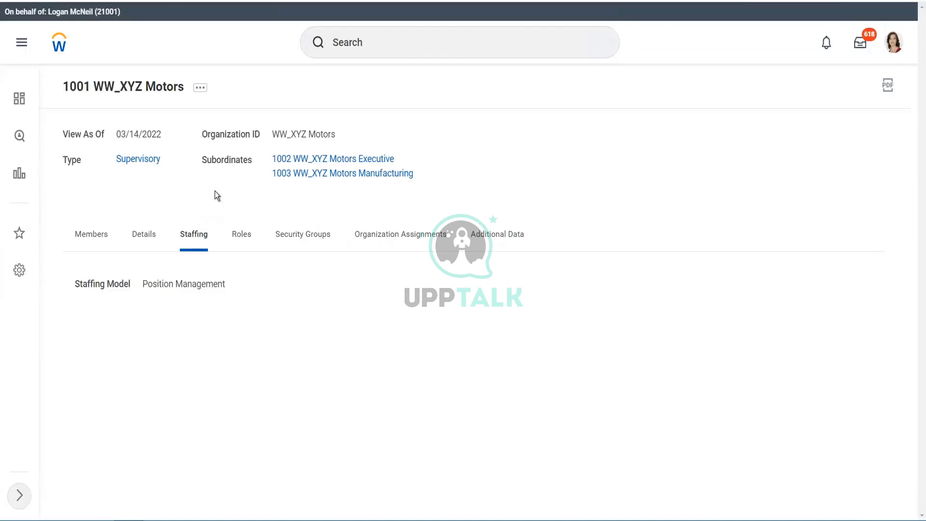
# View the Create Position form reached from the staffing actions of 1001 WW_XYZ Motors, and cancel it without submitting.
pyautogui.click(201, 88)
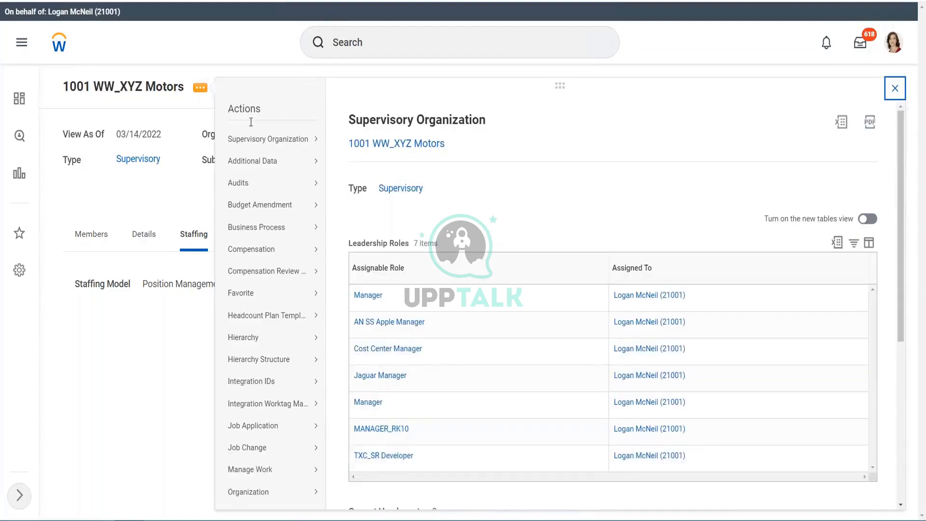
pyautogui.moveTo(276, 314)
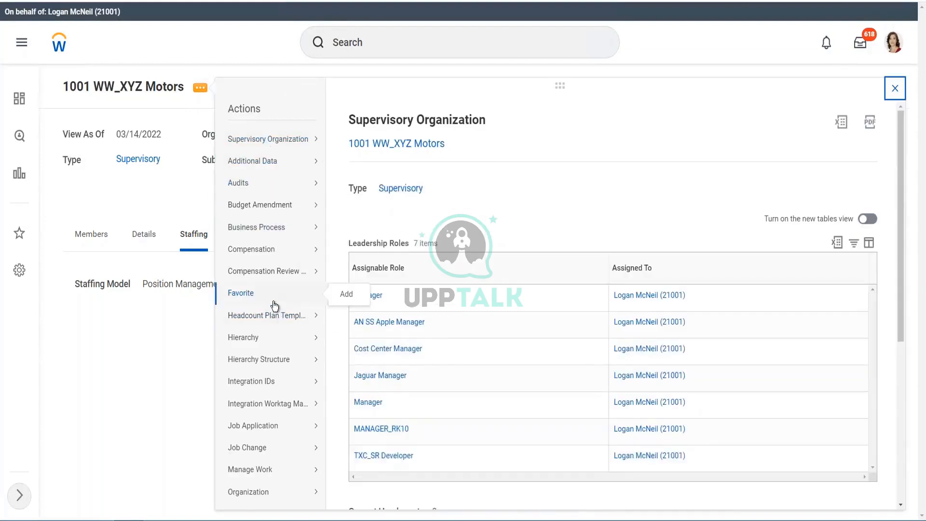
pyautogui.scroll(-2, 273, 306)
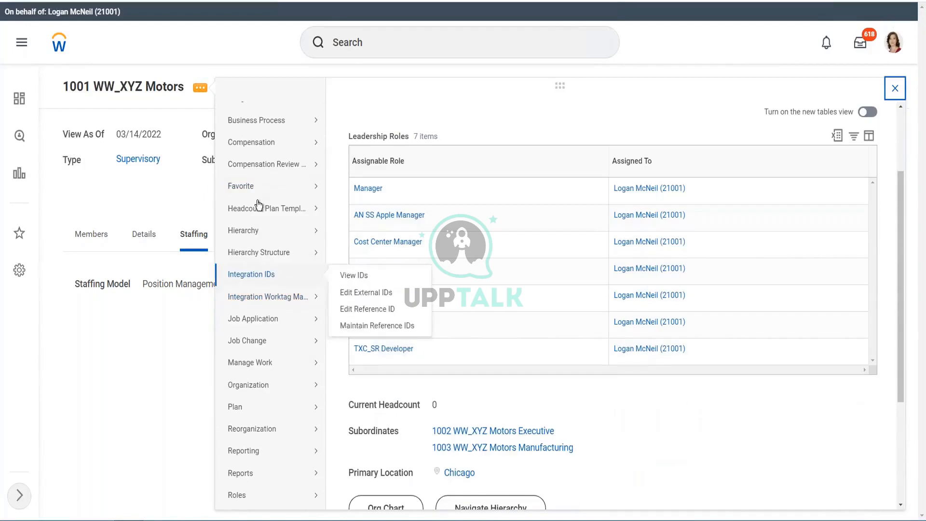
pyautogui.moveTo(251, 175)
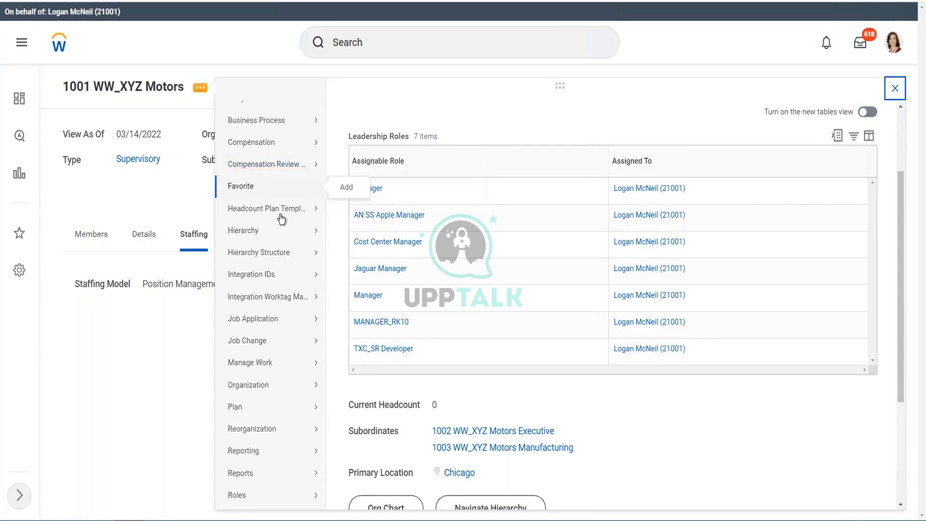
pyautogui.scroll(-3, 281, 236)
pyautogui.moveTo(256, 384)
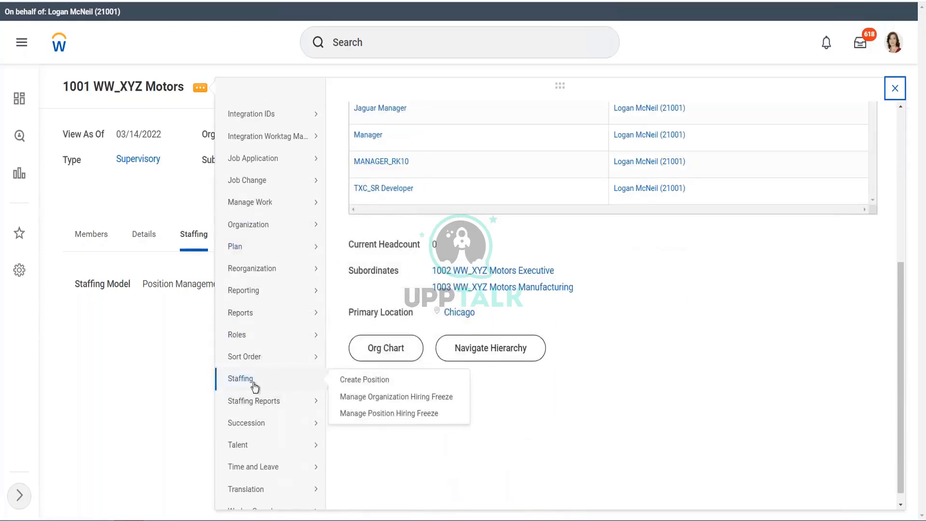
pyautogui.click(384, 385)
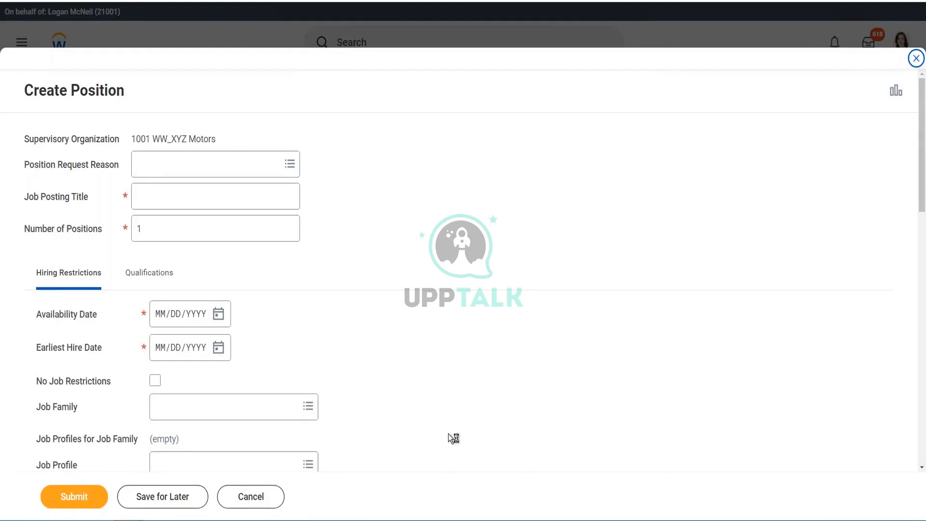
pyautogui.click(253, 497)
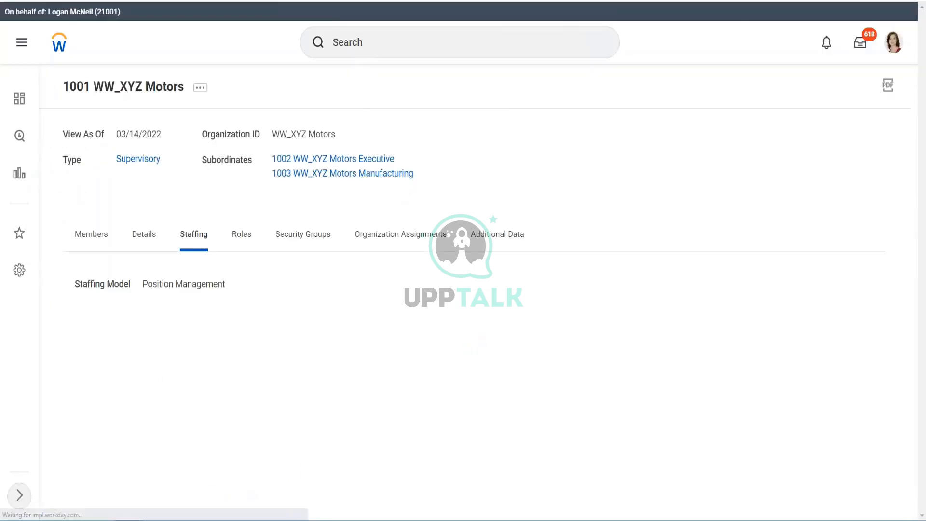
# Find the Create Position task through search, clear its prefilled supervisory organization, and cancel the task.
pyautogui.click(347, 43)
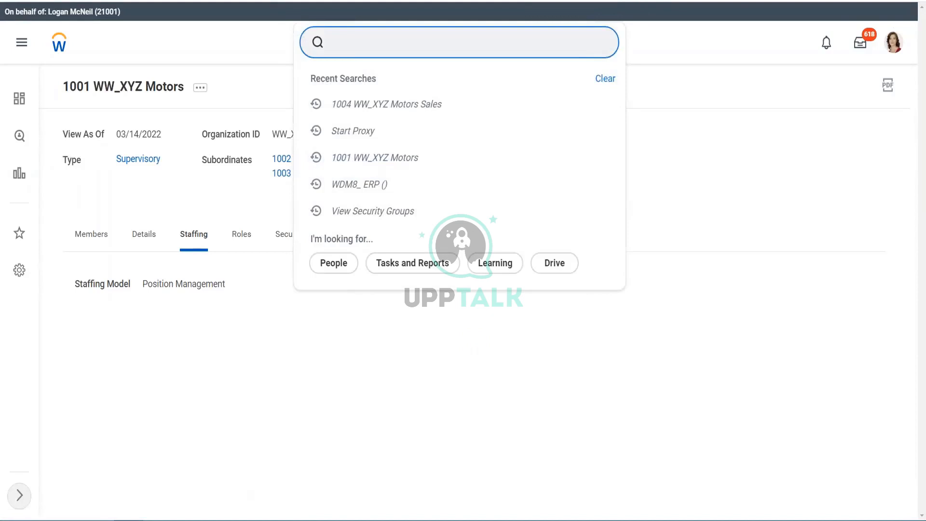
pyautogui.write('create position')
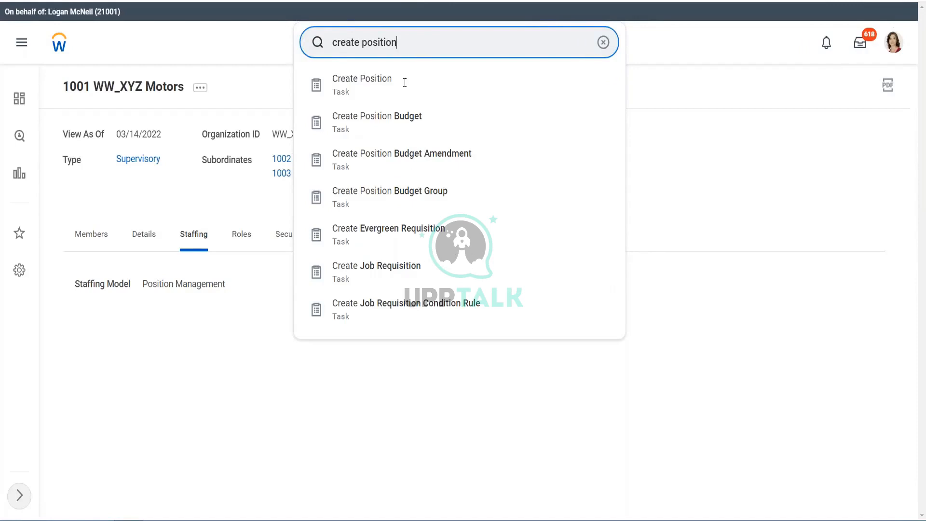
pyautogui.click(377, 87)
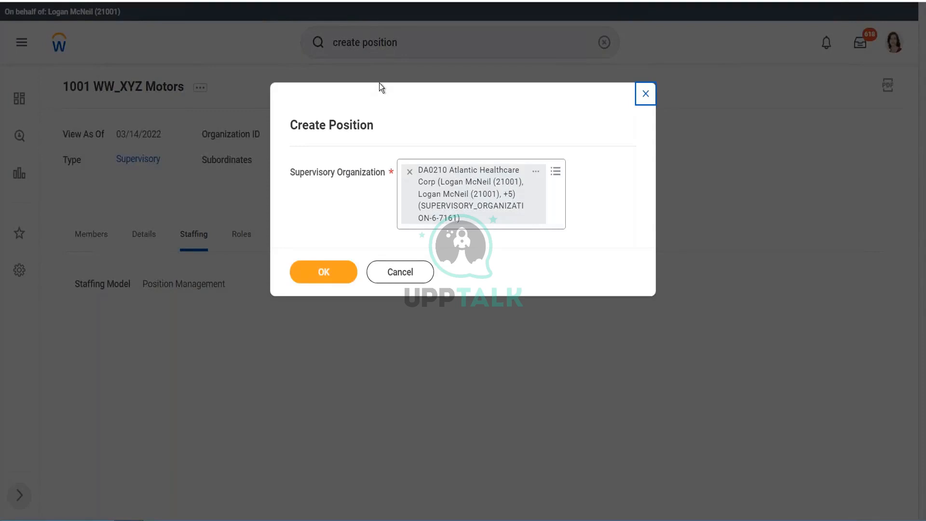
pyautogui.click(410, 173)
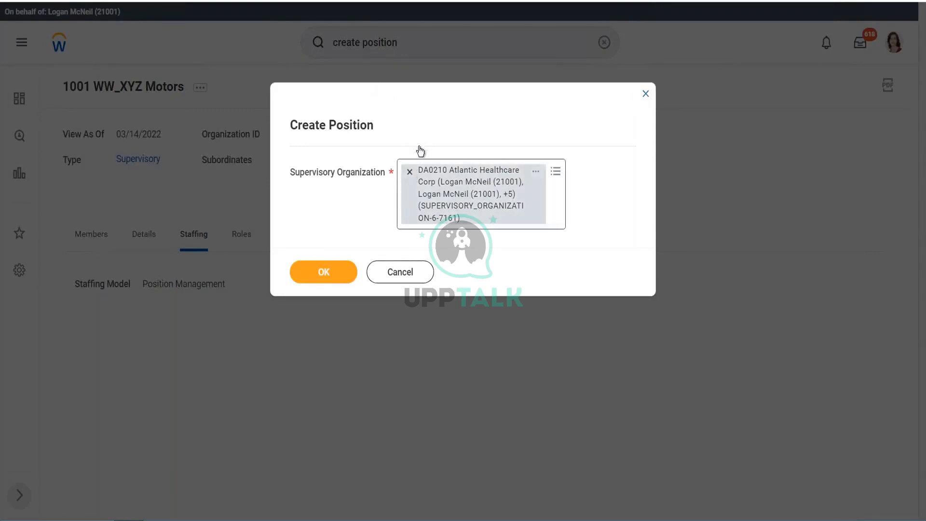
pyautogui.click(409, 172)
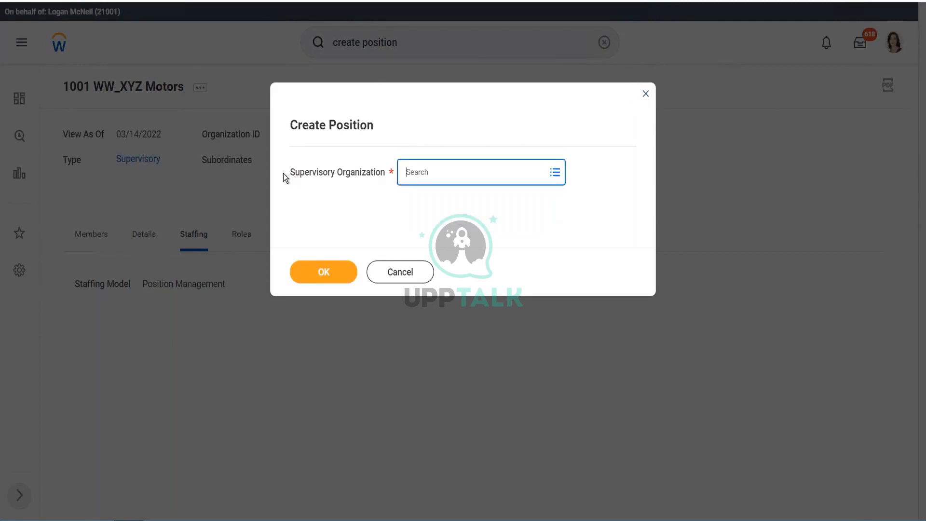
pyautogui.moveTo(289, 174); pyautogui.dragTo(383, 177)
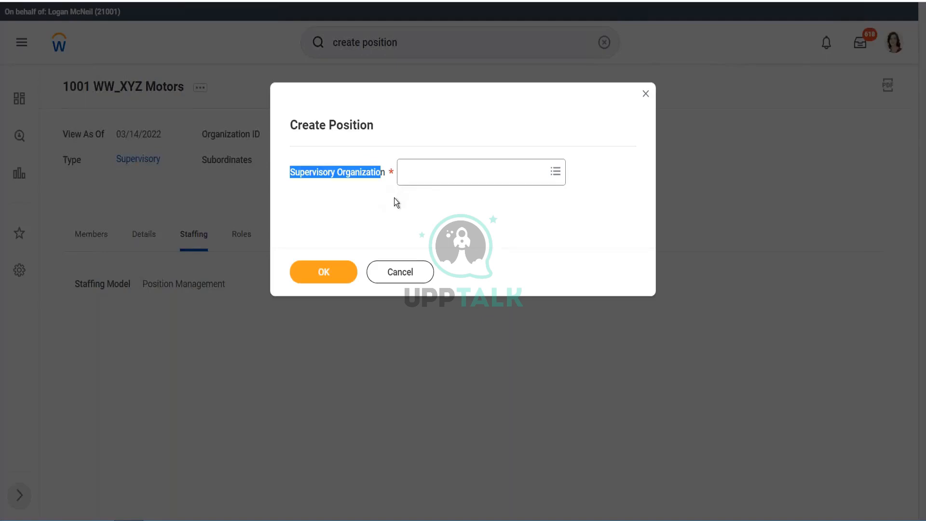
pyautogui.click(401, 280)
pyautogui.click(423, 292)
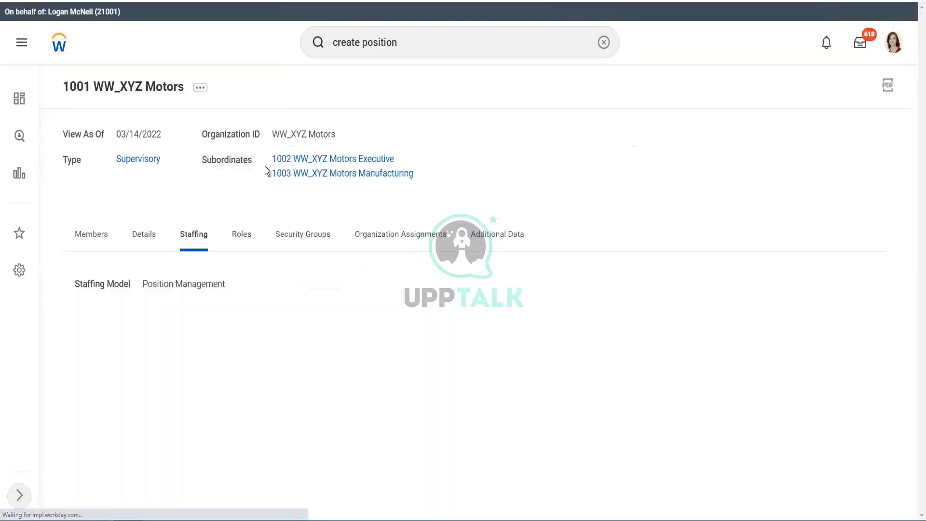
# Start creating a position for 1001 WW_XYZ Motors from the organization's staffing actions.
pyautogui.click(200, 91)
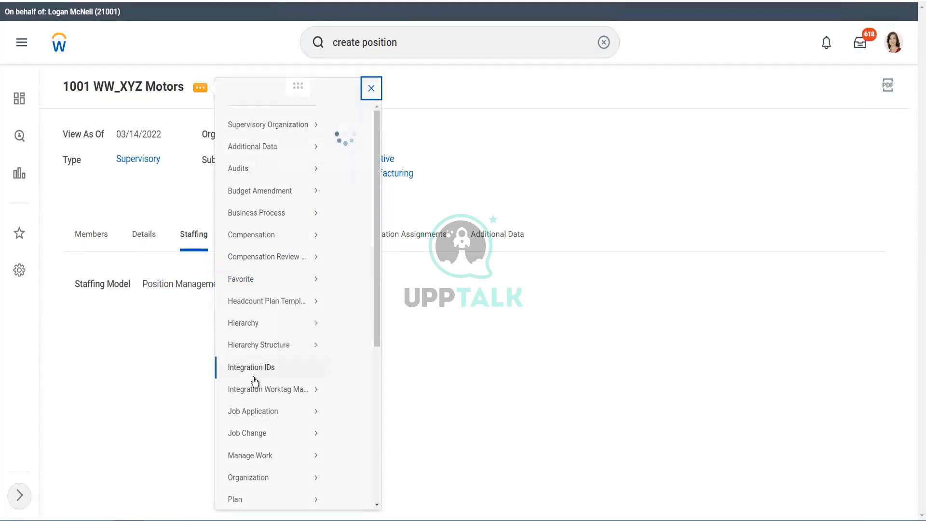
pyautogui.scroll(-2, 255, 381)
pyautogui.moveTo(255, 382)
pyautogui.scroll(-1, 256, 382)
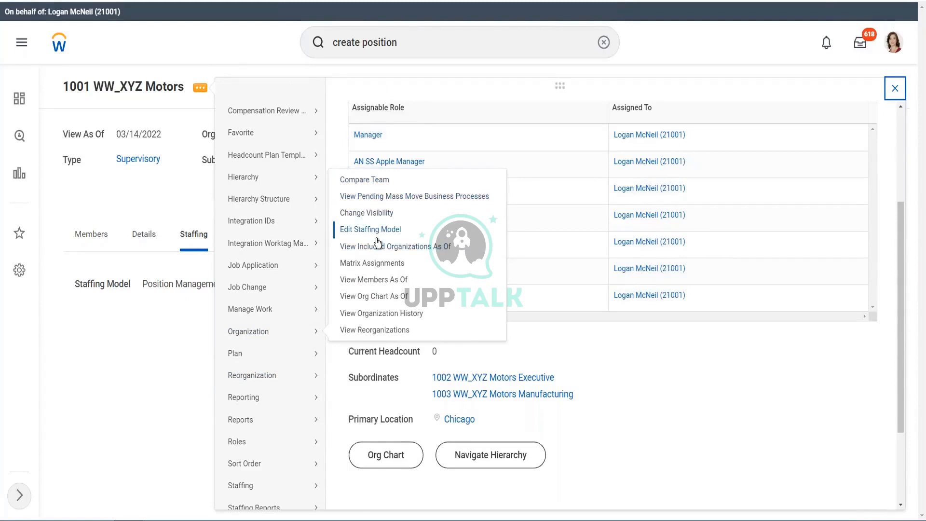
pyautogui.moveTo(269, 416)
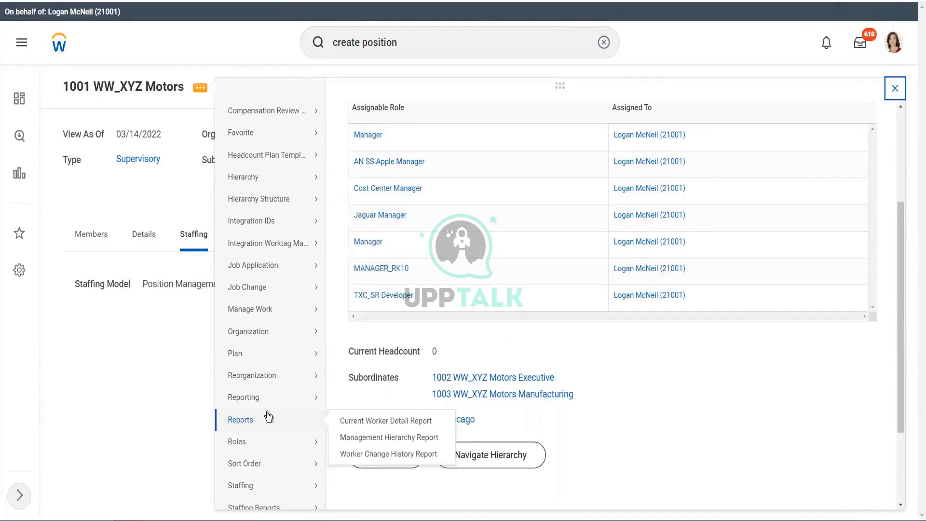
pyautogui.scroll(-3, 269, 416)
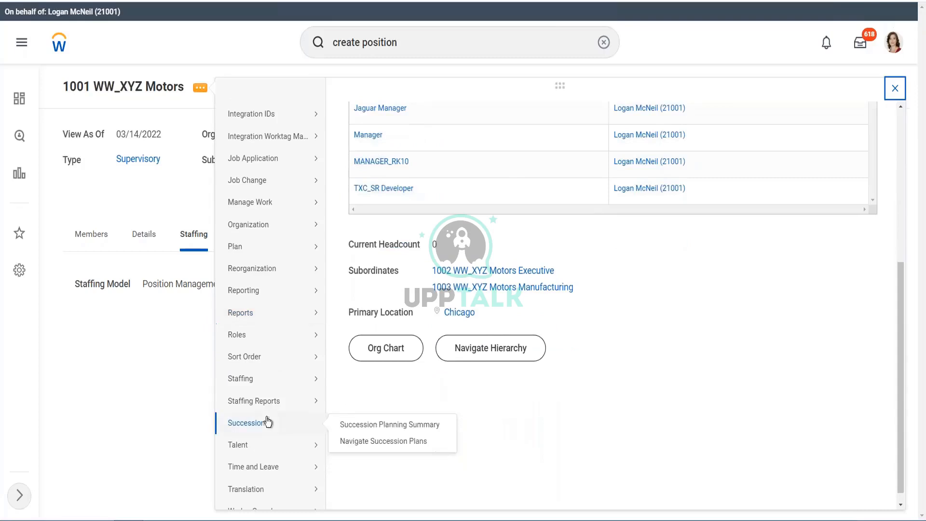
pyautogui.click(372, 381)
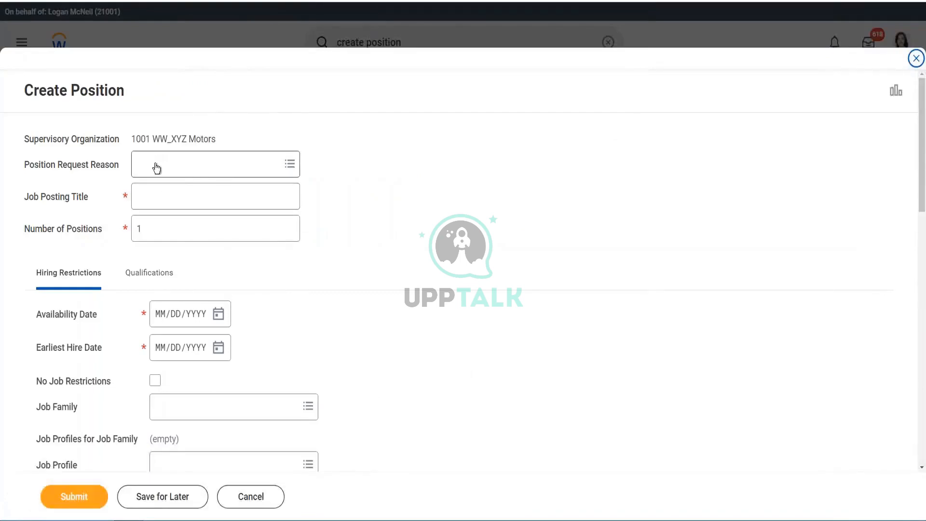
# Enter WW_CEO as the job posting title and look up the position request reasons without choosing one.
pyautogui.click(174, 169)
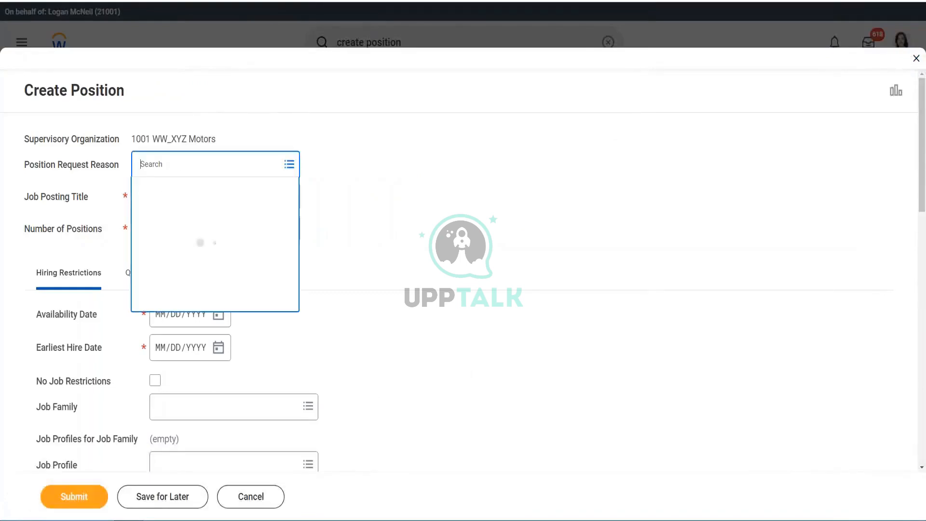
pyautogui.click(156, 192)
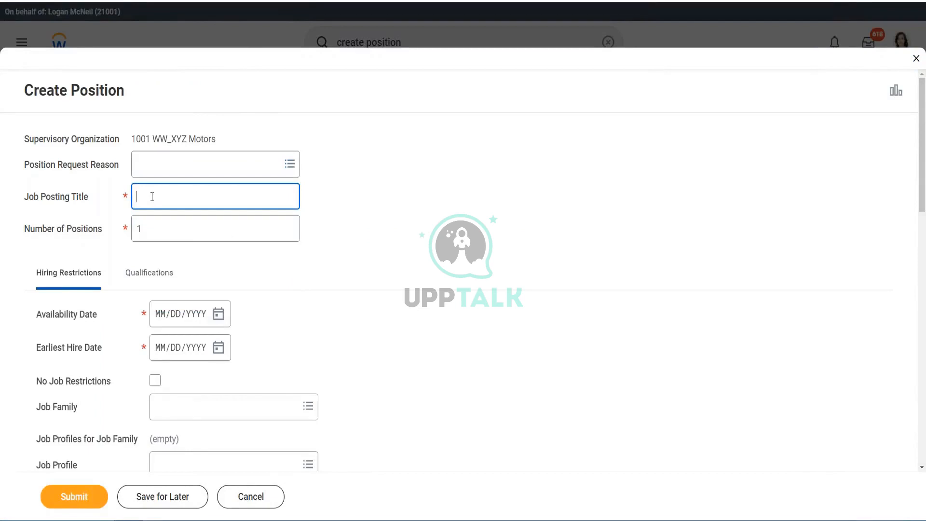
pyautogui.write('WW_CEO')
pyautogui.click(150, 229)
pyautogui.click(173, 167)
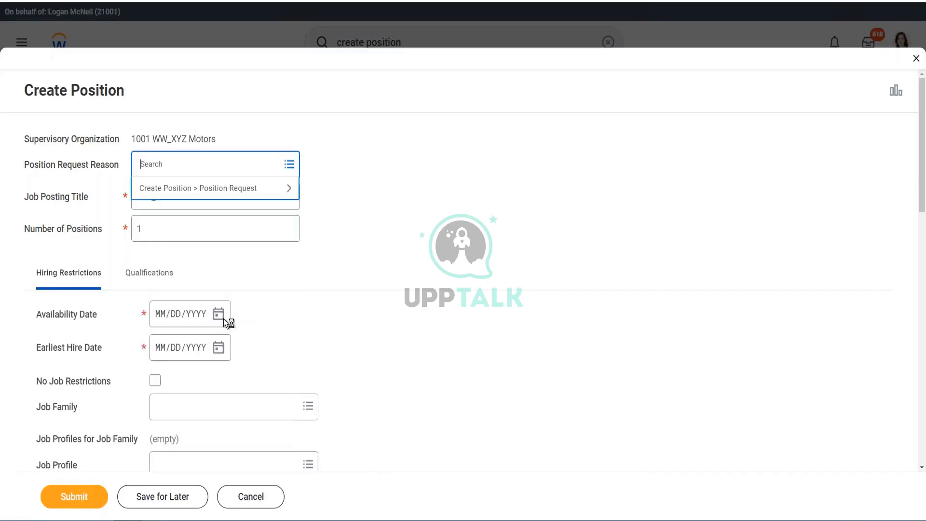
# Set both the availability date and the earliest hire date of the position to 03/14/2022.
pyautogui.click(219, 314)
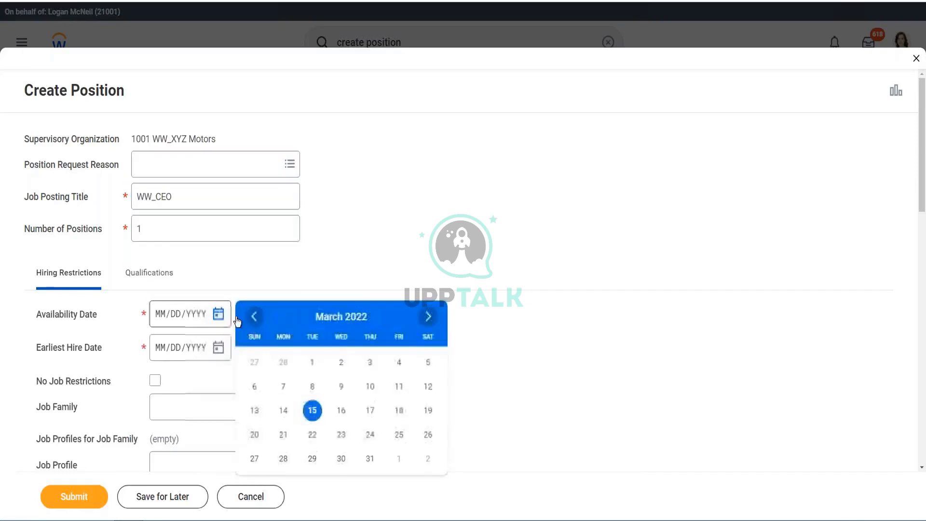
pyautogui.click(285, 411)
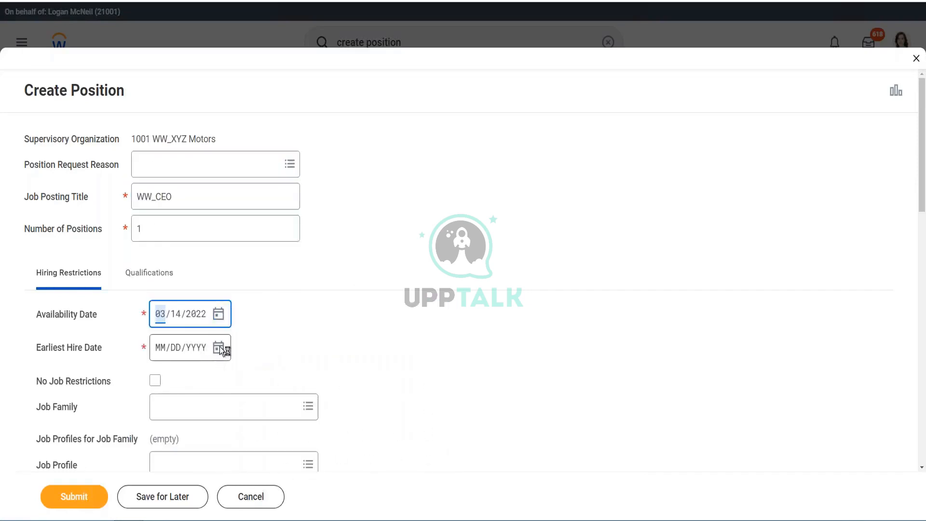
pyautogui.press('Tab')
pyautogui.hotkey('alt', 'Down')
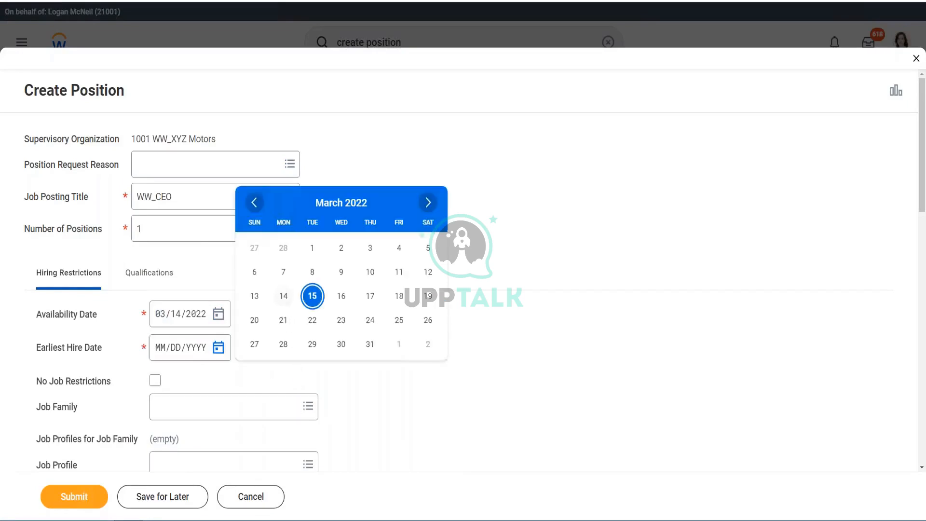
pyautogui.press('Return')
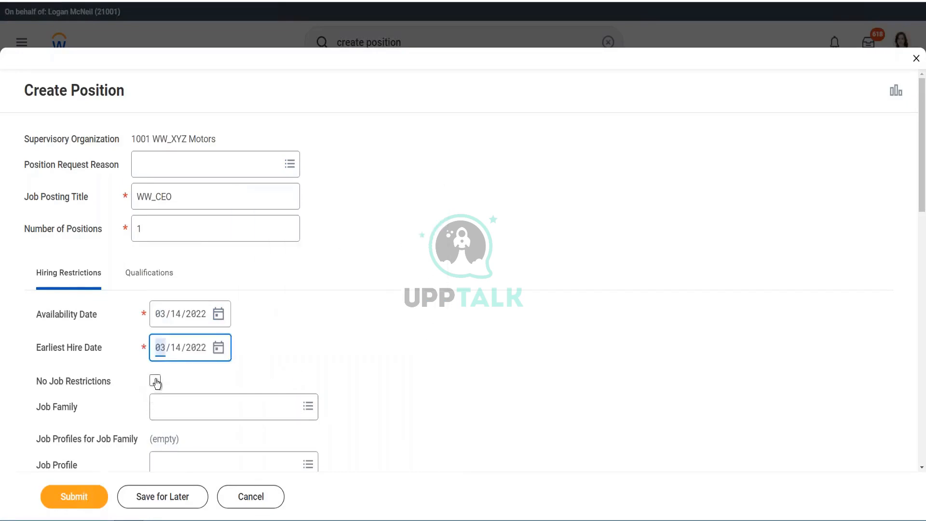
# Mark the WW_CEO position as having no job restrictions, review the remaining hiring restriction fields, and submit it.
pyautogui.click(156, 382)
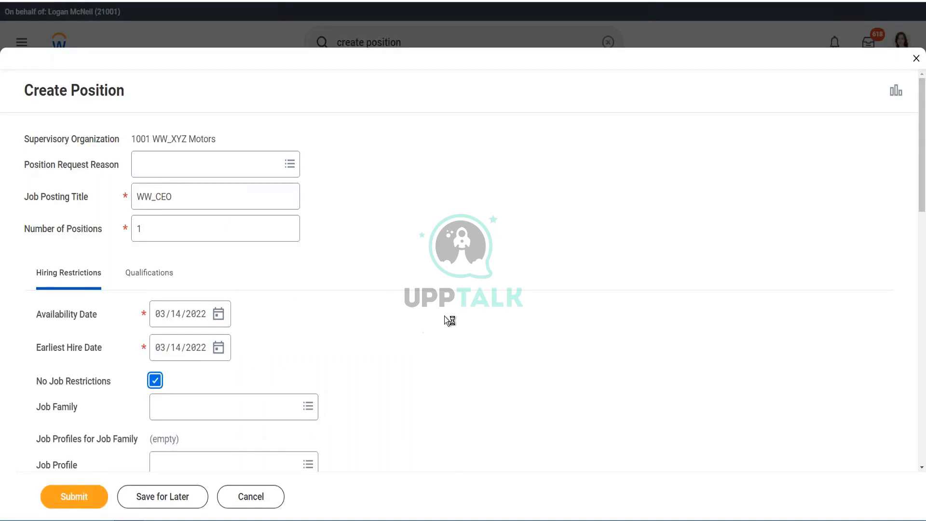
pyautogui.scroll(-3, 444, 316)
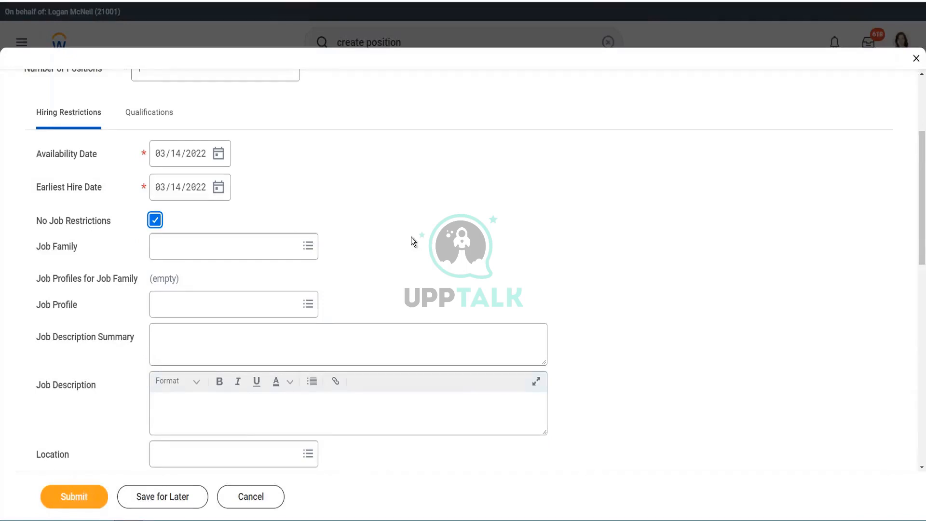
pyautogui.scroll(-1, 411, 237)
pyautogui.click(78, 505)
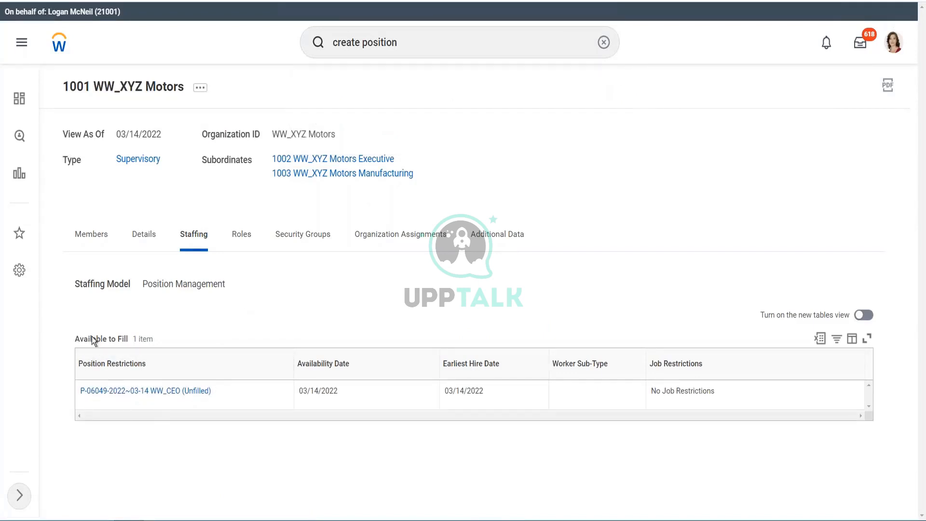
# Review the positions available to fill in 1001 WW_XYZ Motors and check its organization actions for a staffing model edit option.
pyautogui.moveTo(76, 338); pyautogui.dragTo(130, 339)
pyautogui.click(272, 313)
pyautogui.click(201, 89)
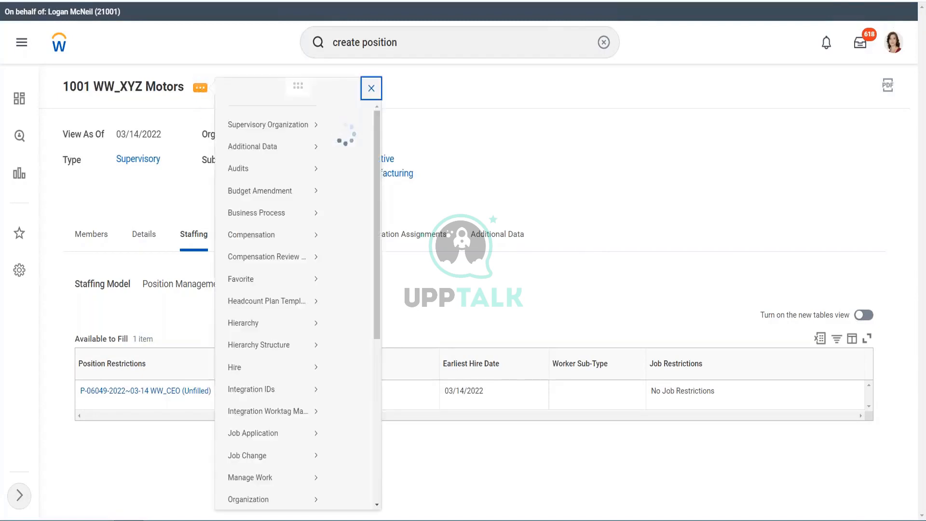
pyautogui.scroll(-3, 266, 293)
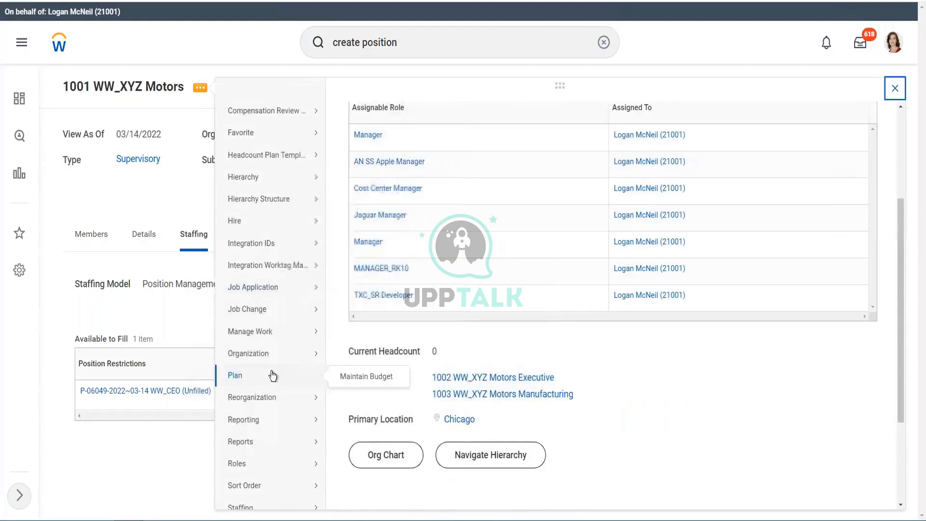
pyautogui.moveTo(263, 441)
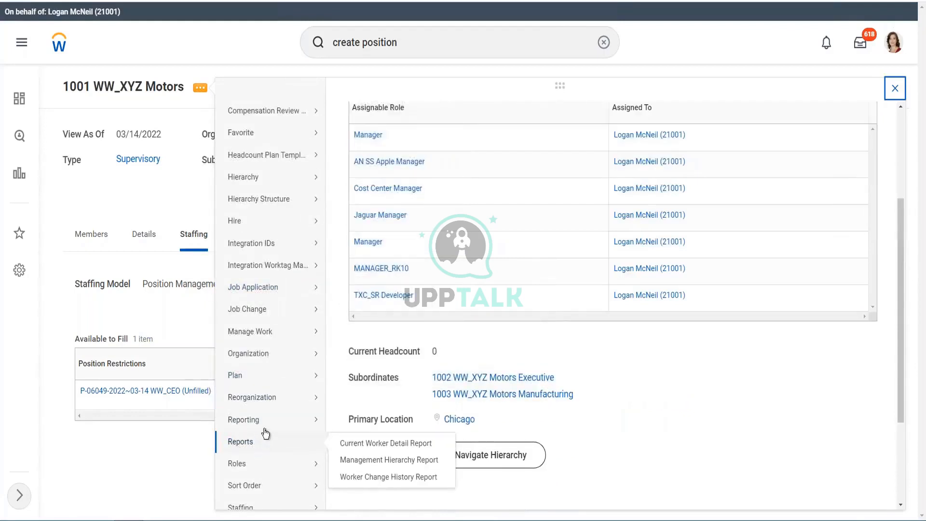
pyautogui.moveTo(252, 359)
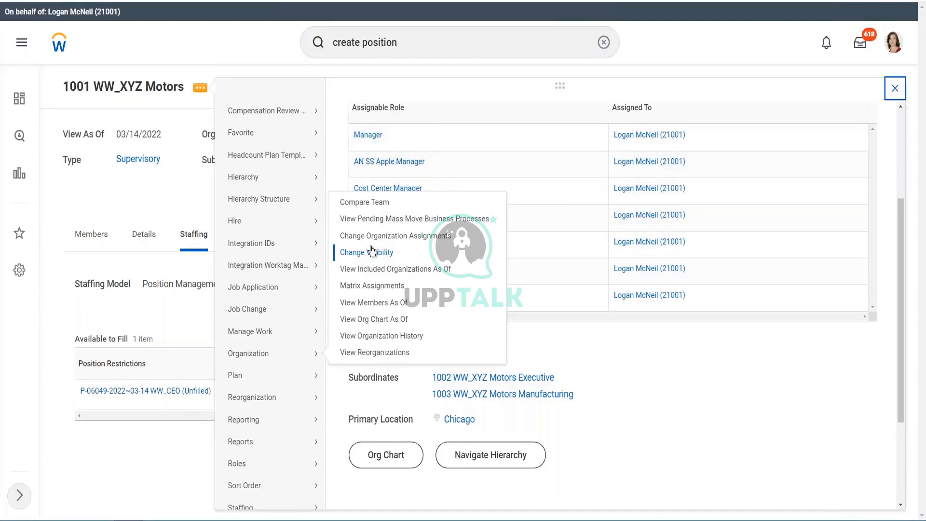
pyautogui.click(161, 304)
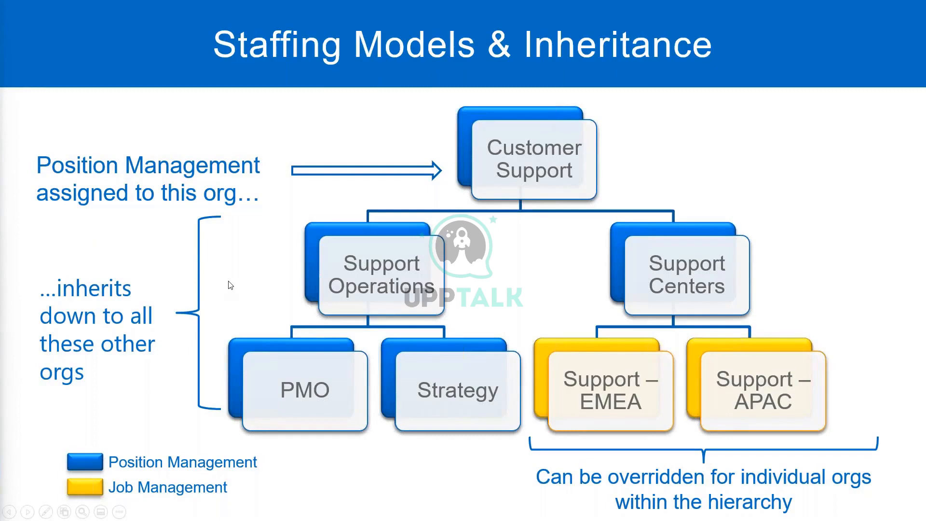
pyautogui.click(231, 286)
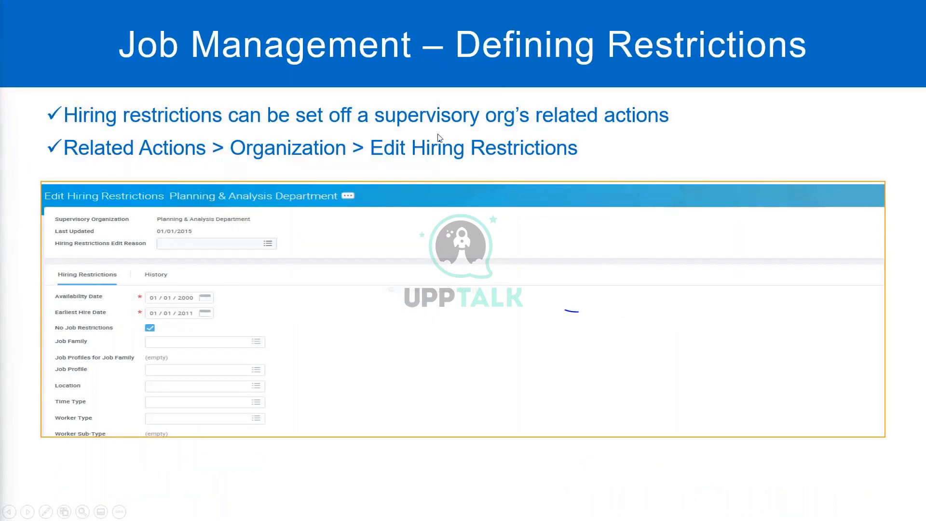